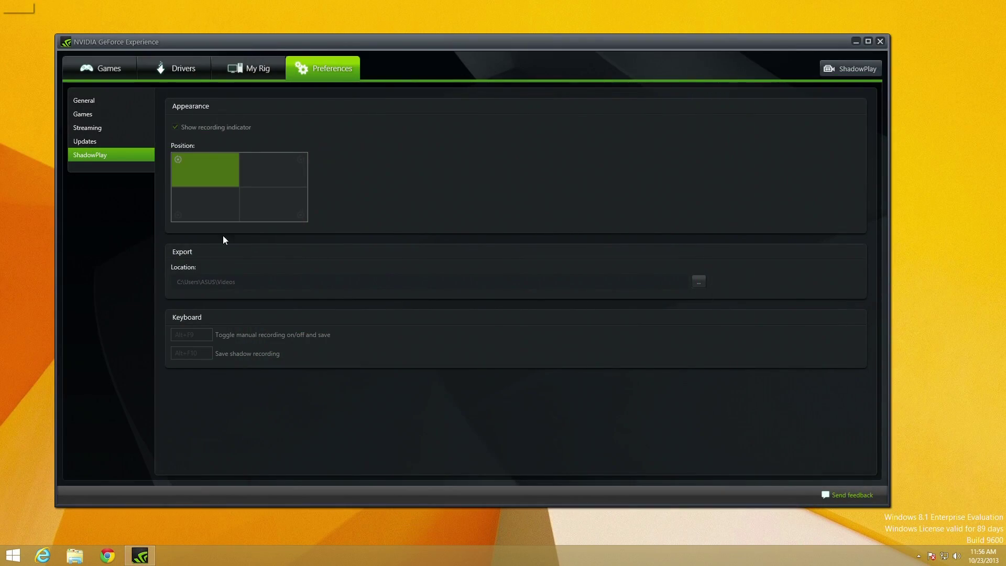
Step: Turn ShadowPlay recording on with Shadow & Manual mode and 20-minute shadow time
click(851, 67)
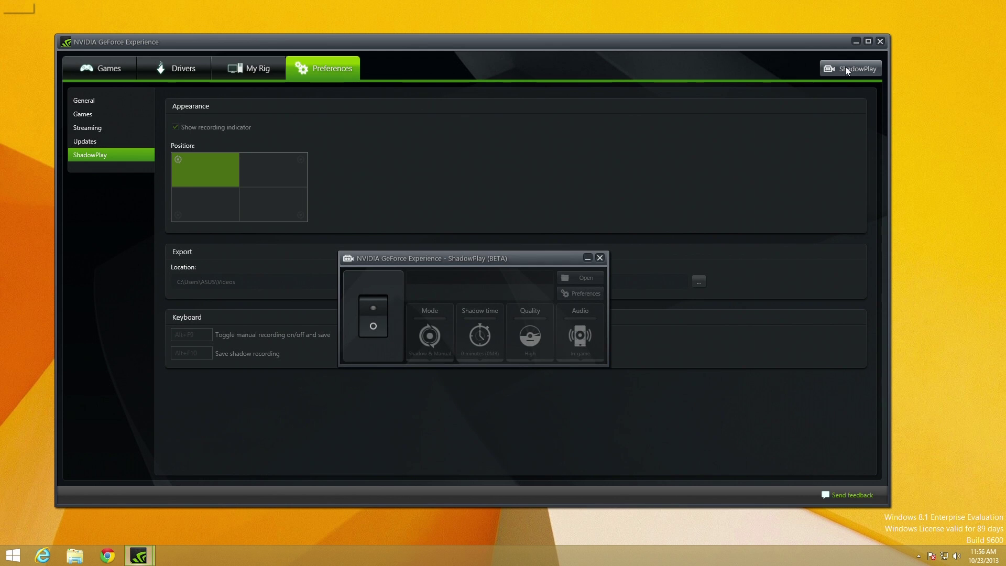
drag(506, 262, 532, 167)
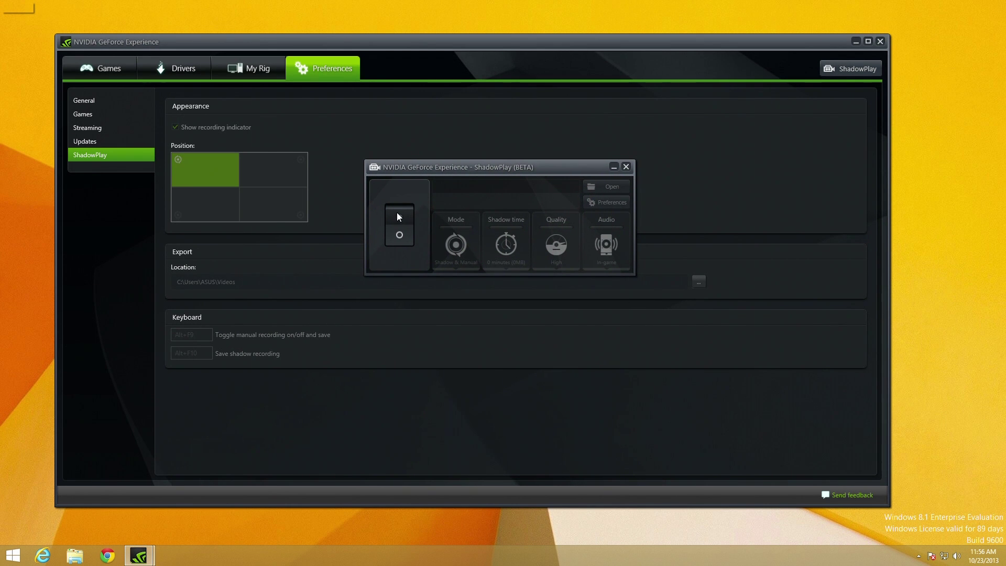
click(397, 212)
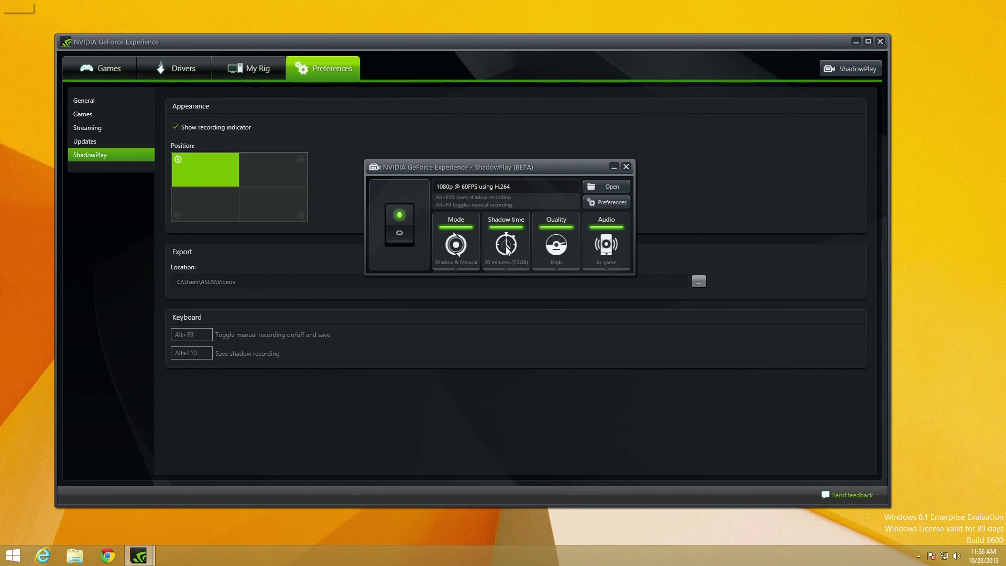
Step: Keep the recording quality at High and audio capture at In-game
click(563, 245)
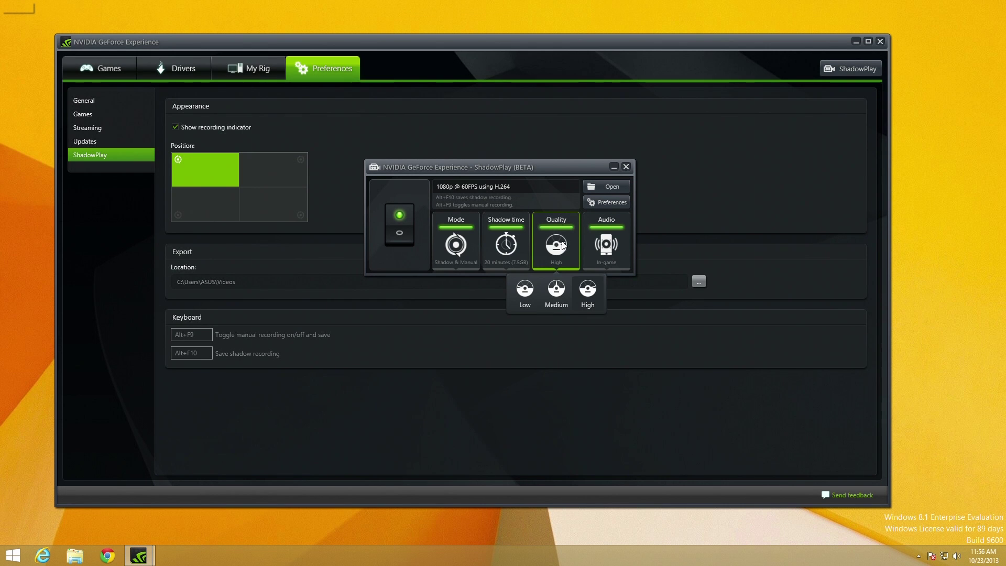
click(563, 246)
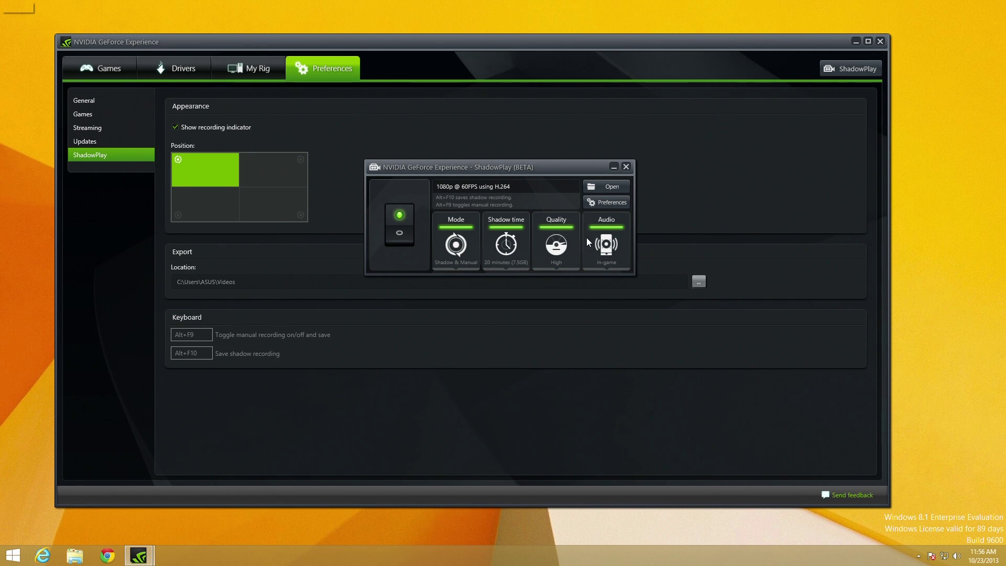
click(605, 243)
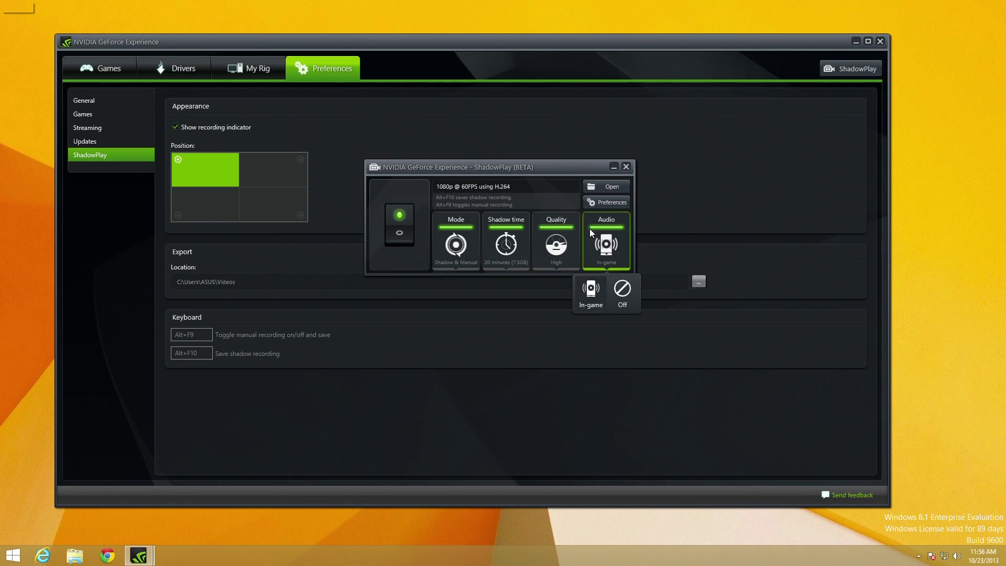
click(589, 228)
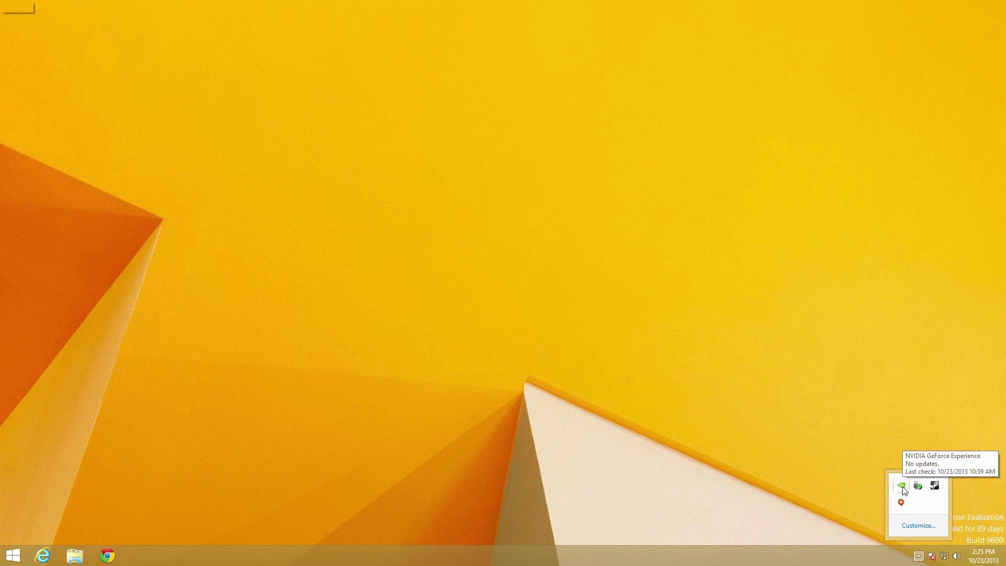
Step: Launch GeForce Experience from the NVIDIA tray icon to reach the My Rig overview
right_click(901, 490)
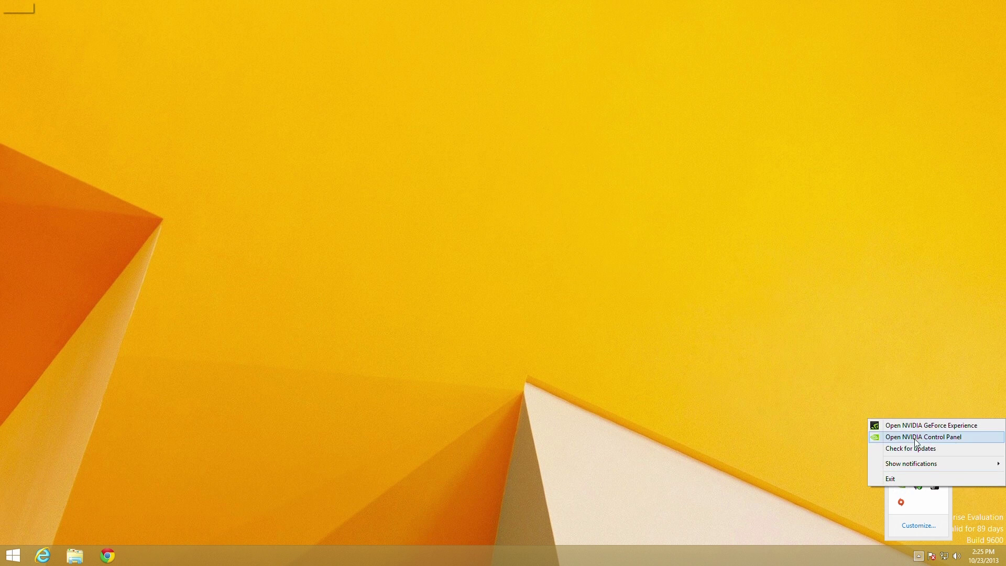
click(897, 431)
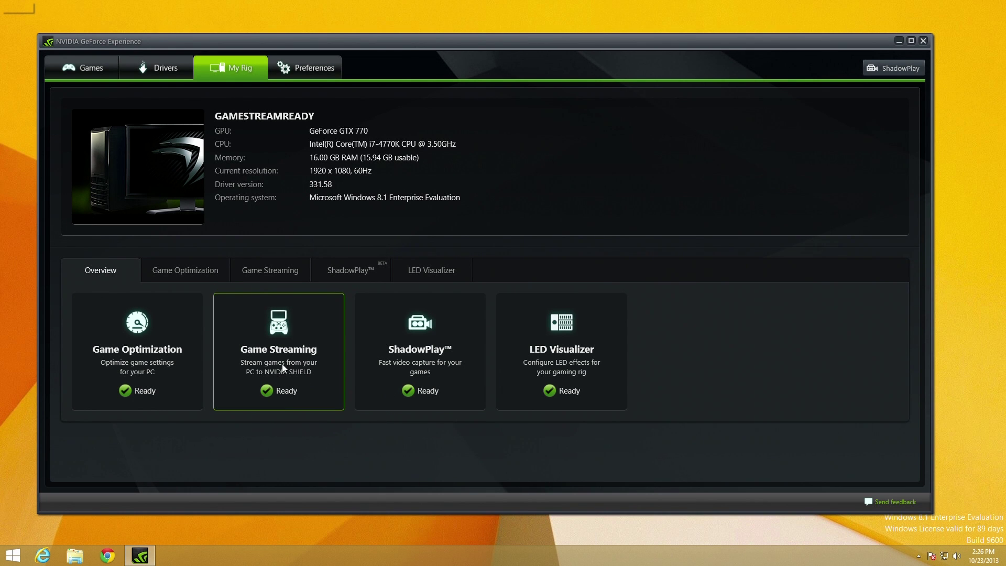
Step: Check the Game Streaming requirements show Ready, then view the detected Games list
click(271, 272)
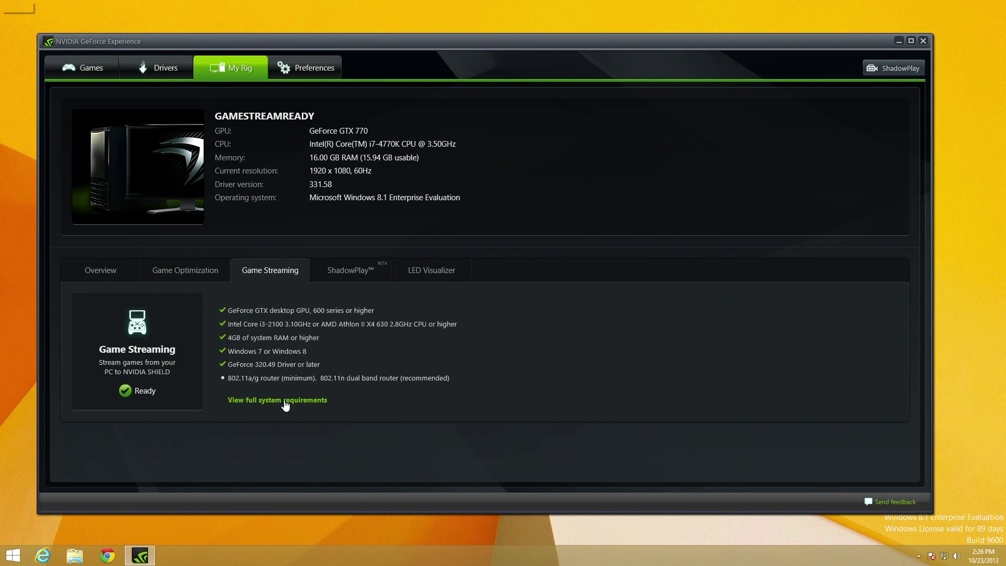
click(90, 66)
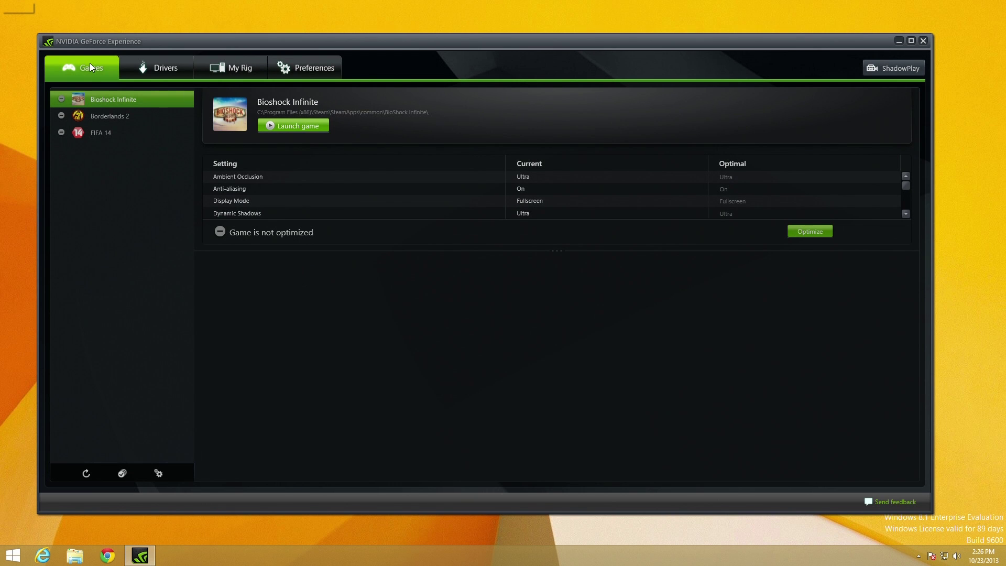